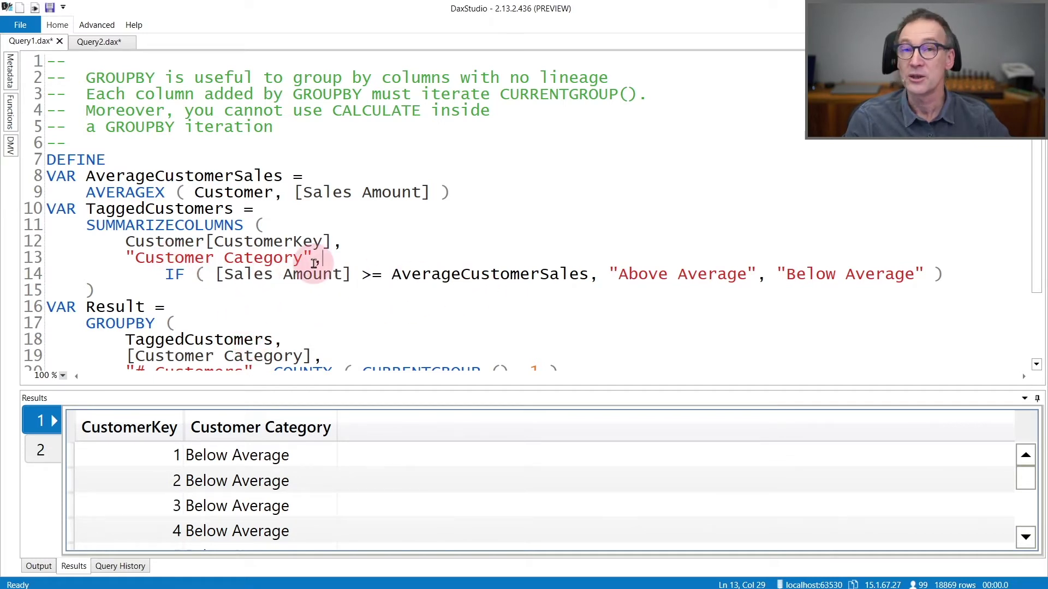
# - Show result 2: 18,062 Below Average and 807 Above Average customers
pyautogui.scroll(-2, 315, 264)
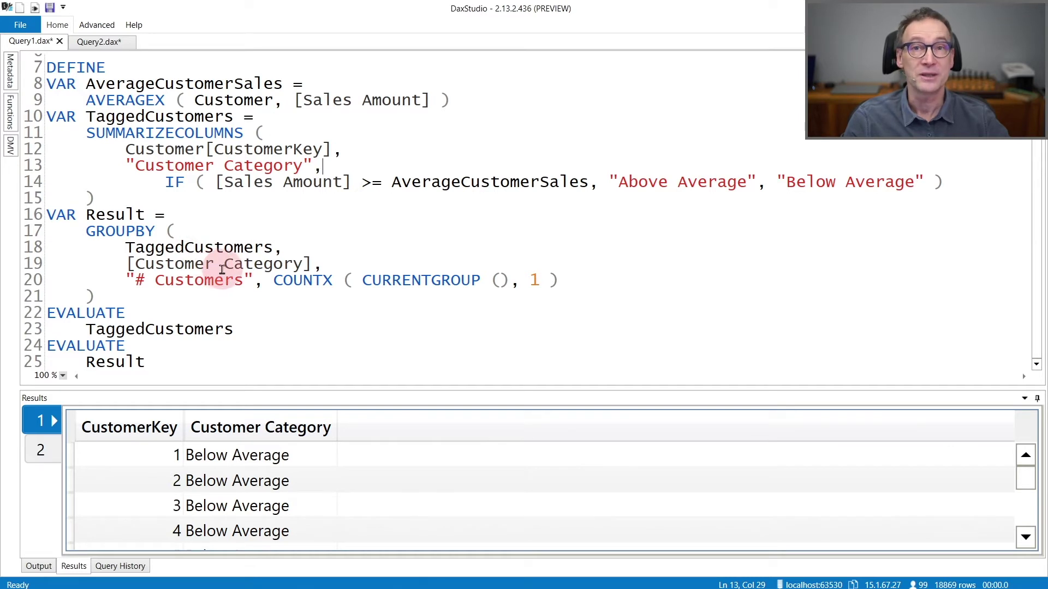
pyautogui.click(40, 451)
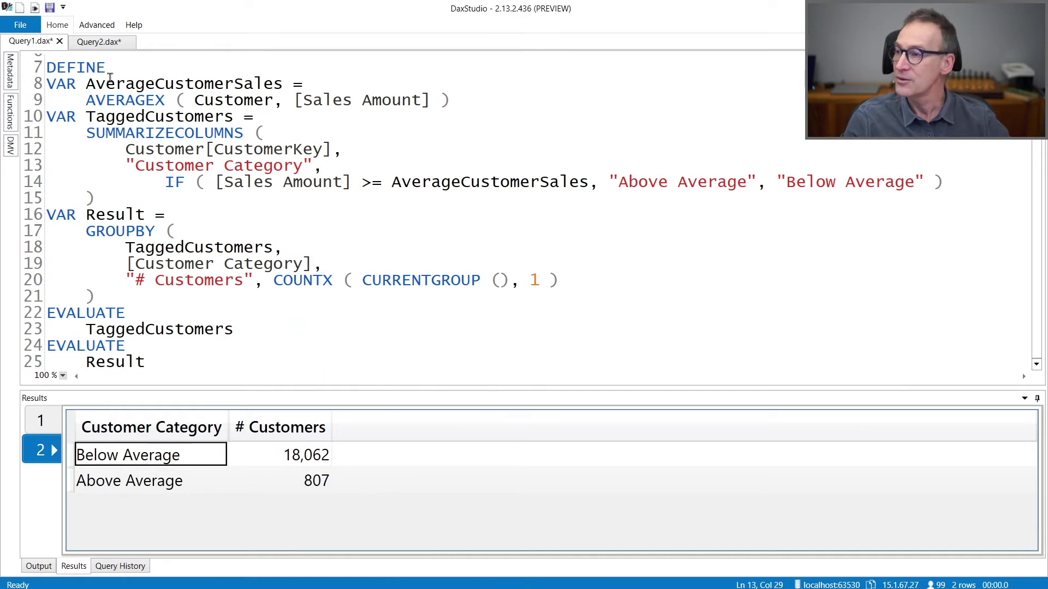
# - Switch to Query2.dax, the GROUPBY query counting categories per customer
pyautogui.click(99, 42)
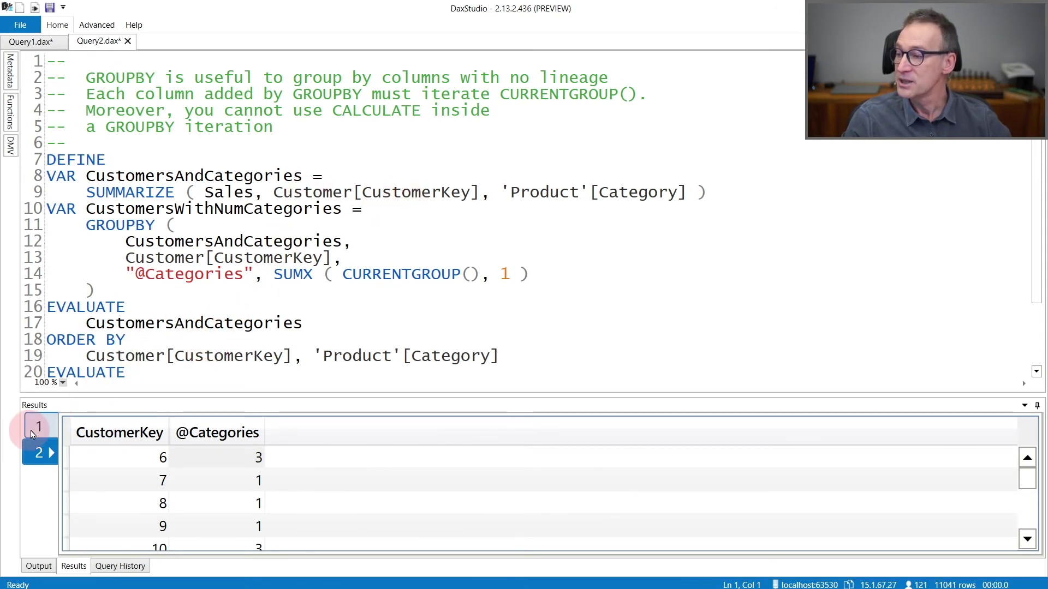
# - Show result 1 listing CustomerKey and Category pairs, such as customer 6's three categories
pyautogui.click(37, 428)
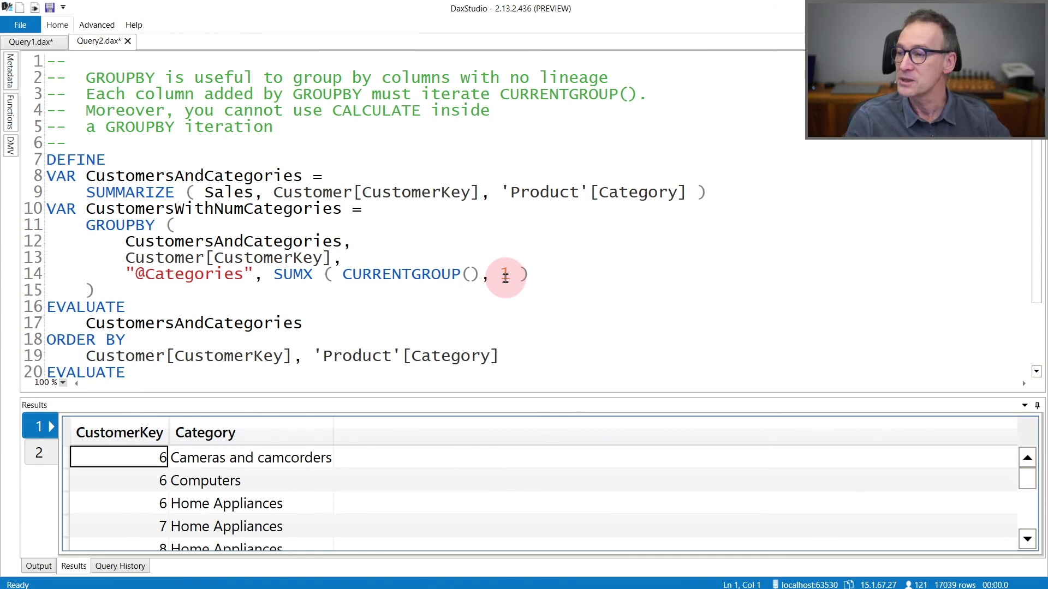
pyautogui.click(44, 461)
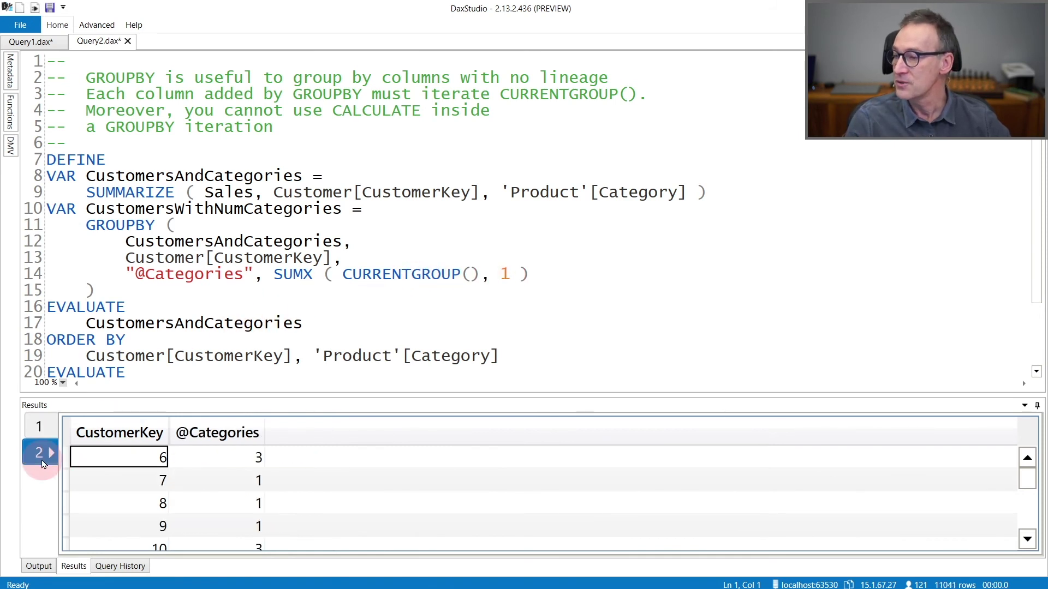